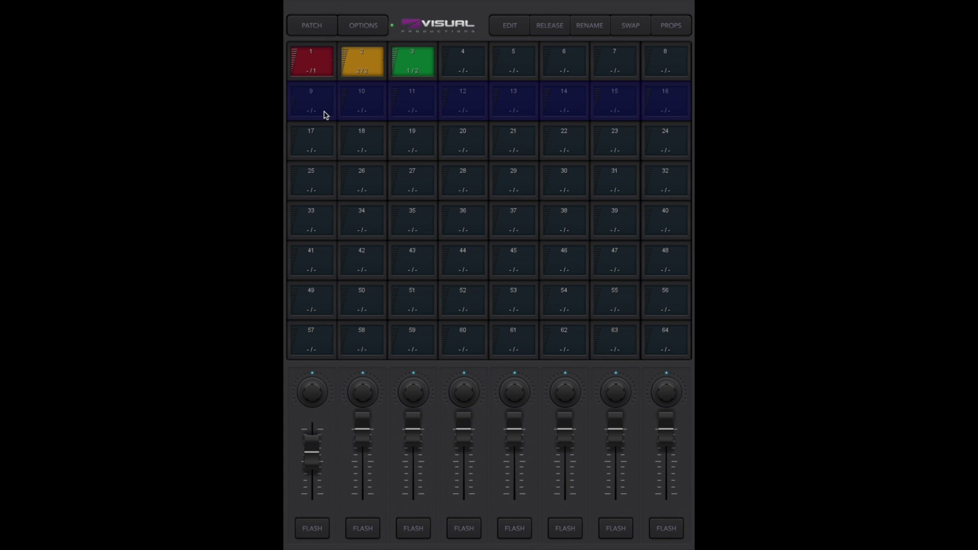
Start playback 1, lower the second playback column's fader and adjust the speed control of playback 3
{"action": "left_click", "coordinate": [322, 71]}
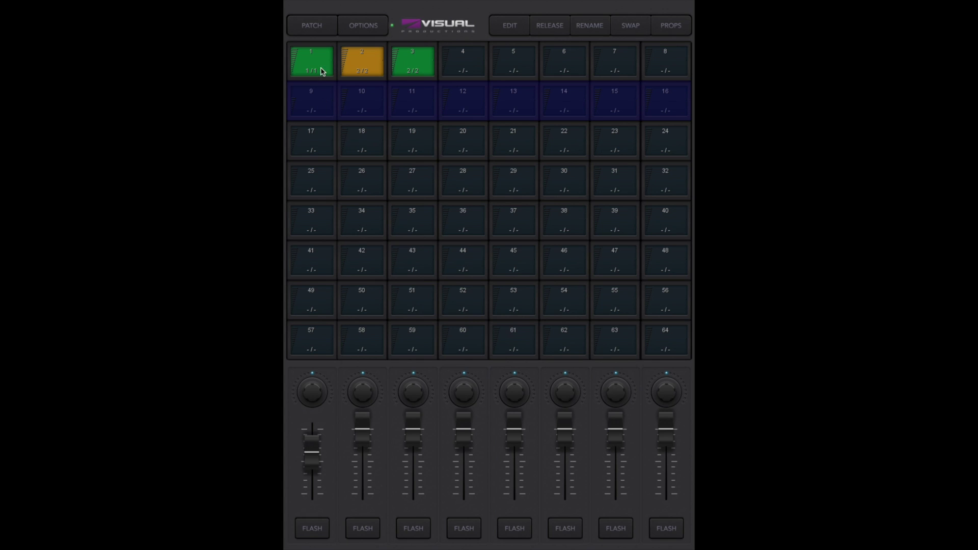
{"action": "left_click_drag", "start_coordinate": [362, 430], "coordinate": [362, 455]}
{"action": "left_click", "coordinate": [376, 116]}
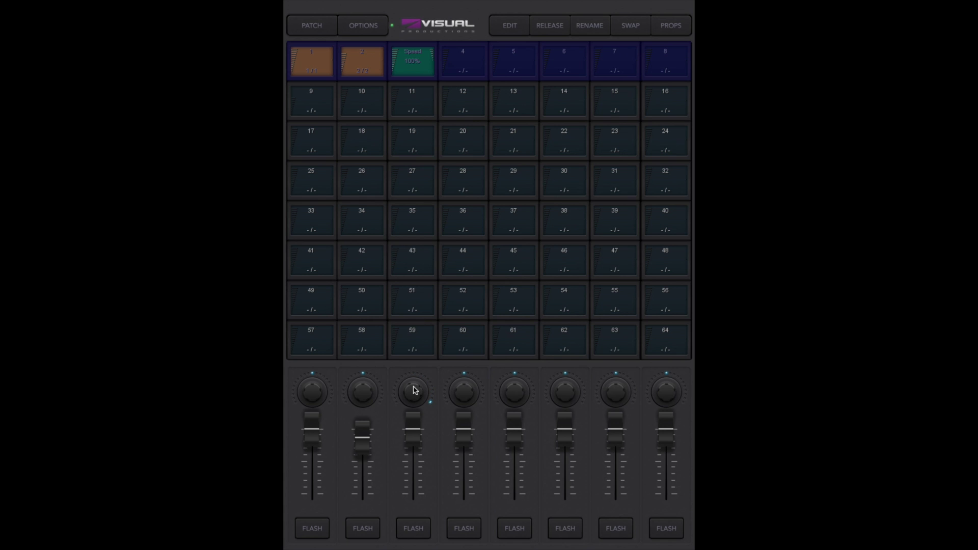
{"action": "scroll", "coordinate": [415, 390], "scroll_direction": "down", "scroll_amount": 6}
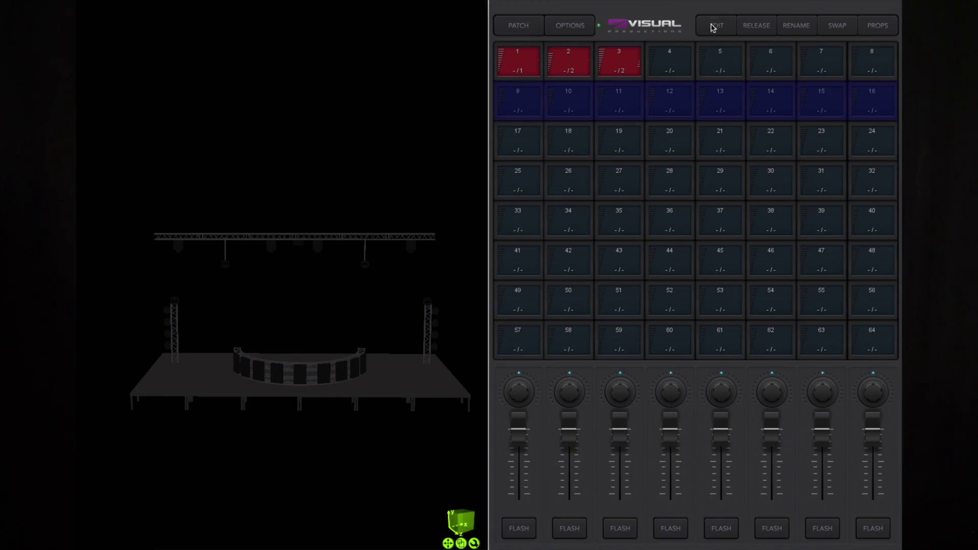
Open an empty playback for editing and set mac1 to mac4 to full intensity, shutter 100 and a green colour
{"action": "left_click", "coordinate": [714, 30]}
{"action": "left_click", "coordinate": [519, 134]}
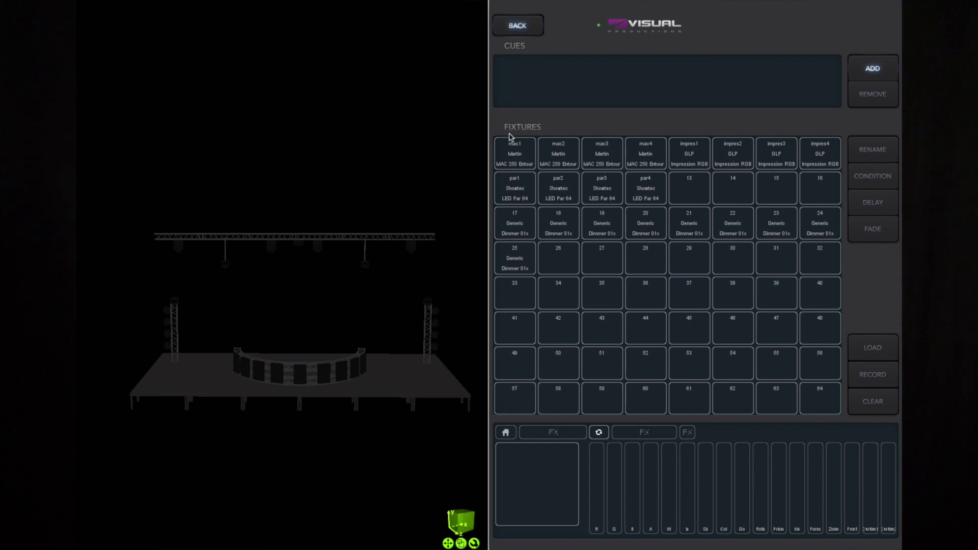
{"action": "left_click_drag", "start_coordinate": [512, 152], "coordinate": [636, 167]}
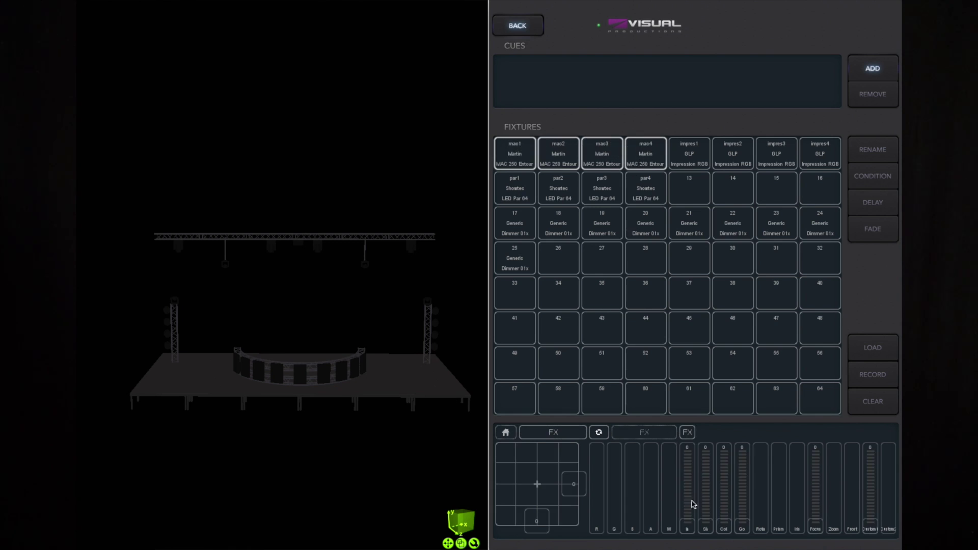
{"action": "left_click_drag", "start_coordinate": [693, 505], "coordinate": [687, 449]}
{"action": "left_click_drag", "start_coordinate": [708, 507], "coordinate": [723, 449]}
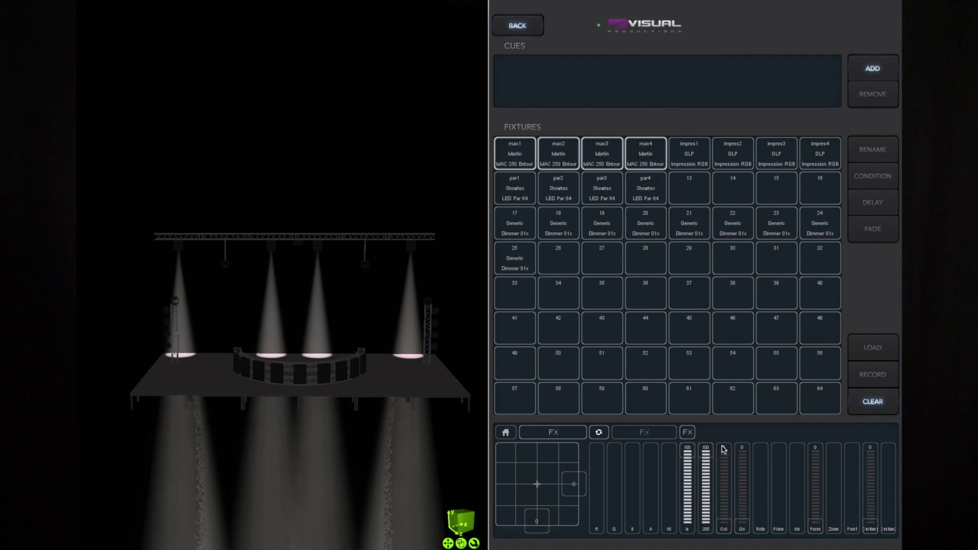
{"action": "left_click_drag", "start_coordinate": [726, 510], "coordinate": [722, 474]}
Add a first cue and record the green look of the four mac fixtures into it
{"action": "left_click", "coordinate": [873, 68]}
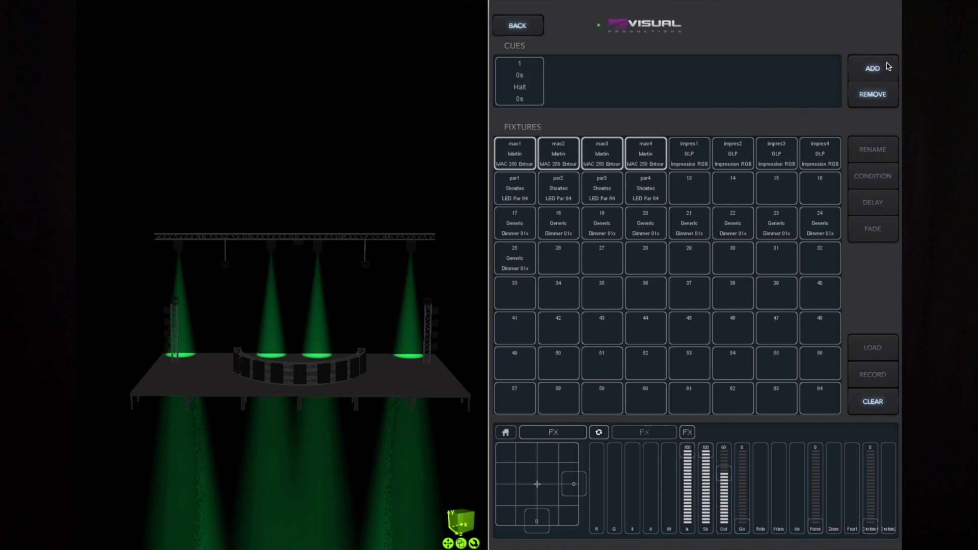
{"action": "left_click", "coordinate": [539, 78]}
{"action": "left_click", "coordinate": [874, 383]}
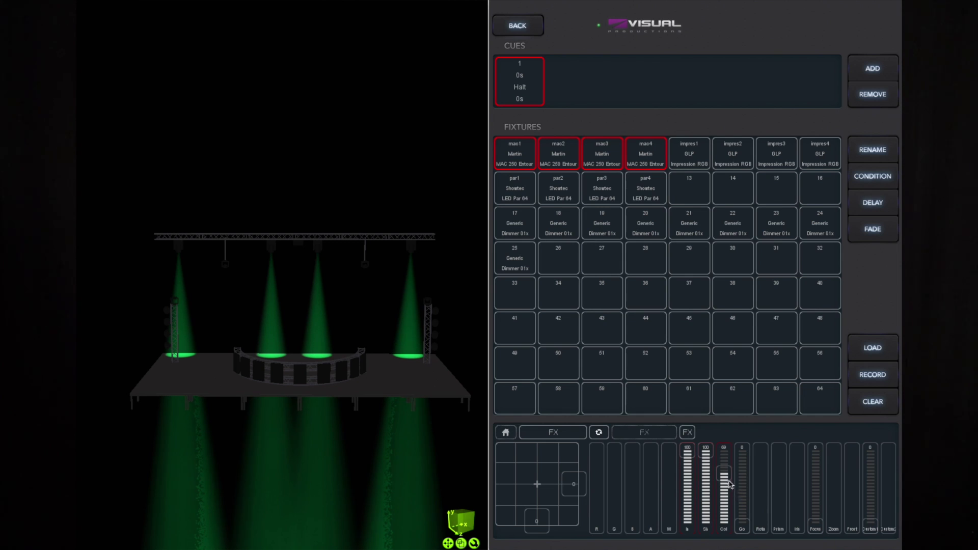
Change the mac fixtures' colour to magenta, record it into a new second cue and leave the playback editor
{"action": "left_click_drag", "start_coordinate": [724, 474], "coordinate": [725, 464]}
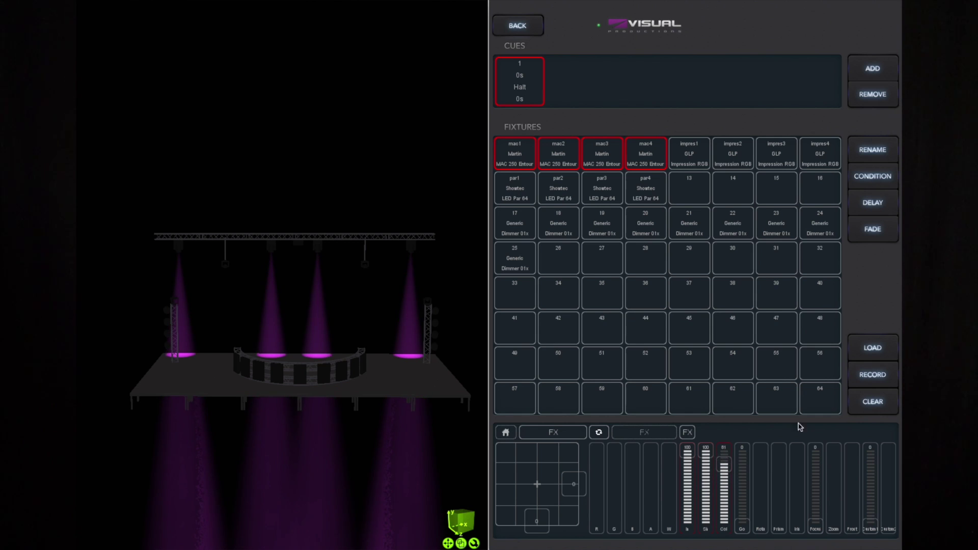
{"action": "left_click", "coordinate": [872, 73]}
{"action": "left_click", "coordinate": [561, 87]}
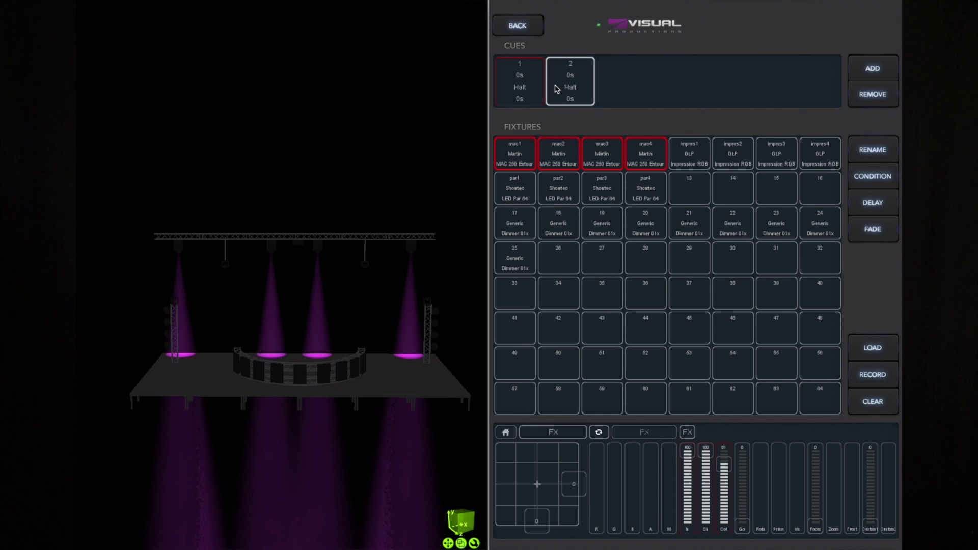
{"action": "left_click", "coordinate": [881, 380]}
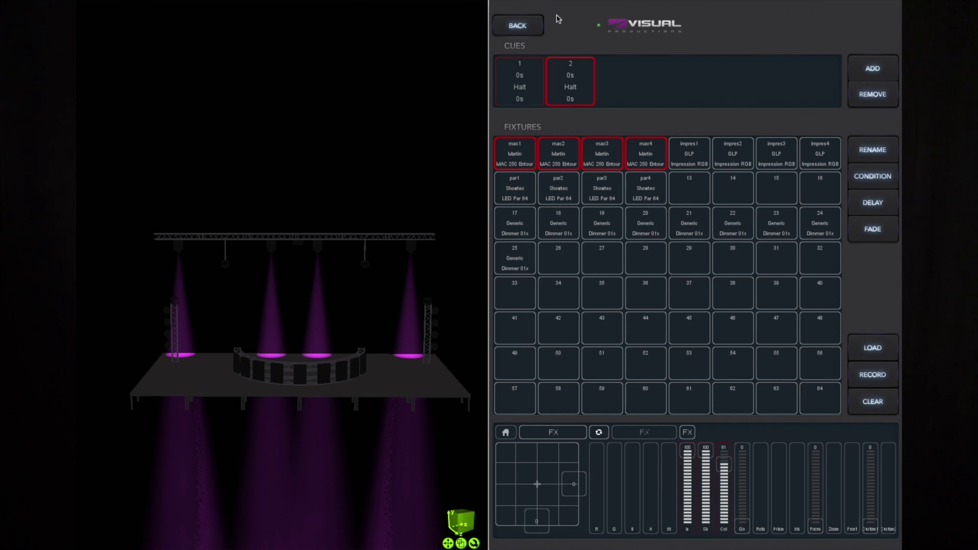
{"action": "left_click", "coordinate": [518, 26]}
Open an empty playback for editing and set mac1 to mac4 to intensity 100 and shutter 100
{"action": "left_click", "coordinate": [527, 141]}
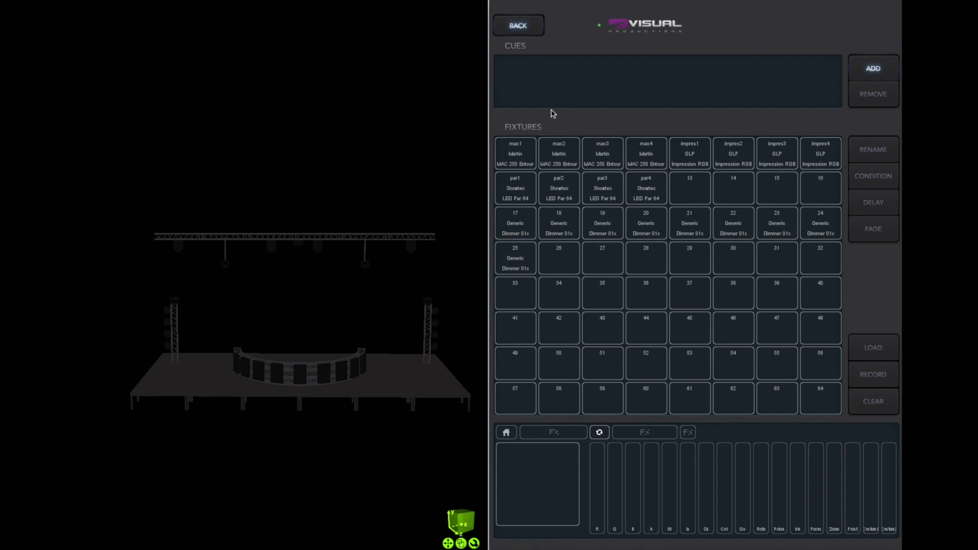
{"action": "left_click_drag", "start_coordinate": [518, 156], "coordinate": [640, 153]}
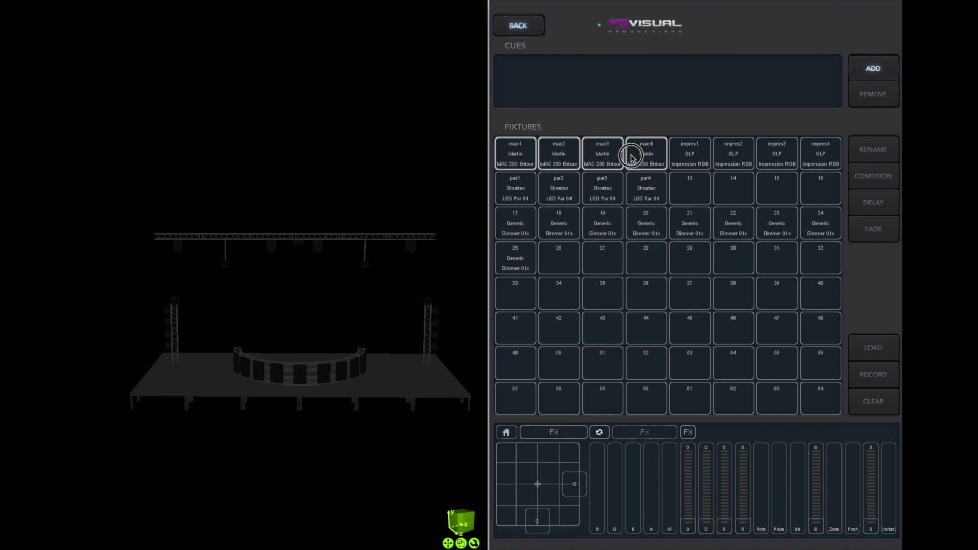
{"action": "left_click_drag", "start_coordinate": [690, 483], "coordinate": [689, 439]}
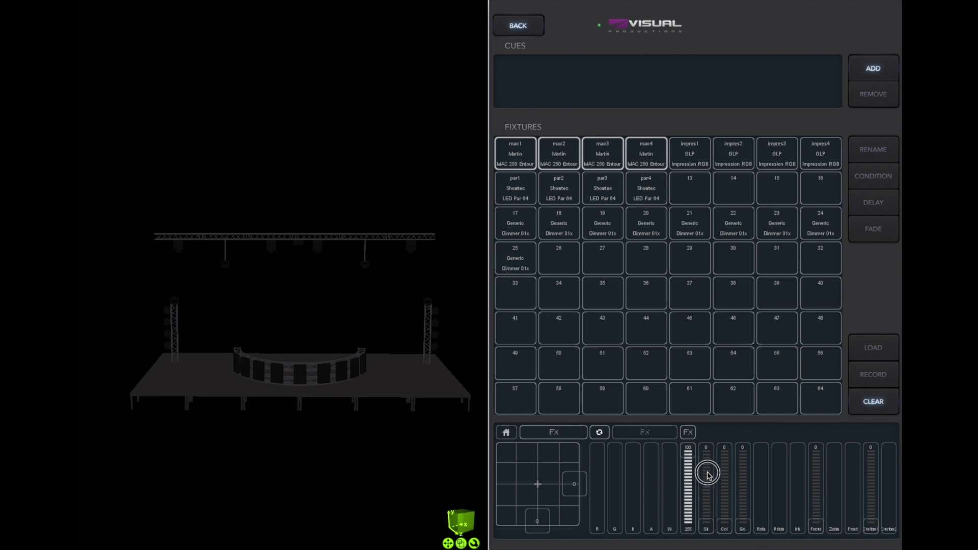
{"action": "left_click_drag", "start_coordinate": [707, 472], "coordinate": [708, 420]}
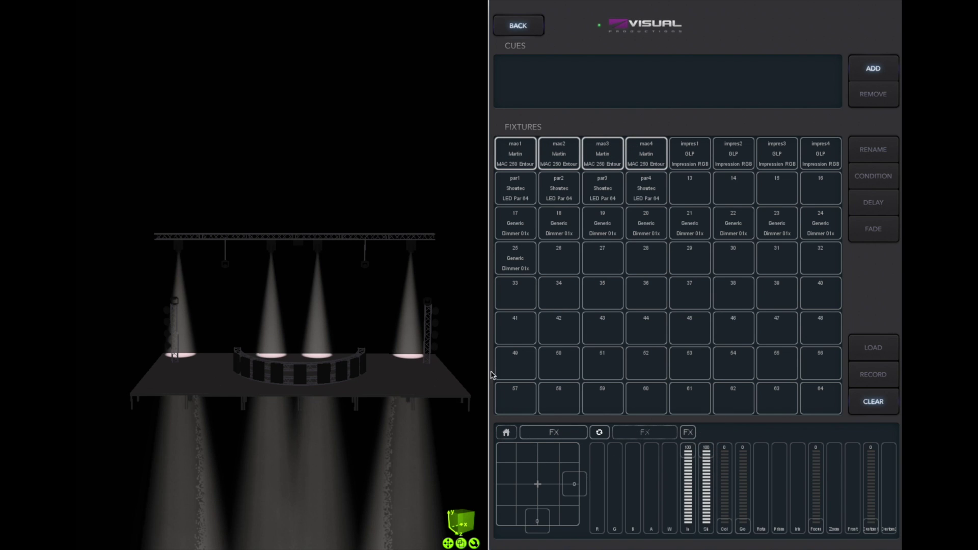
Tilt mac1 alone to about 33 and record the look into a new first cue
{"action": "left_click", "coordinate": [514, 154]}
{"action": "left_click", "coordinate": [517, 156]}
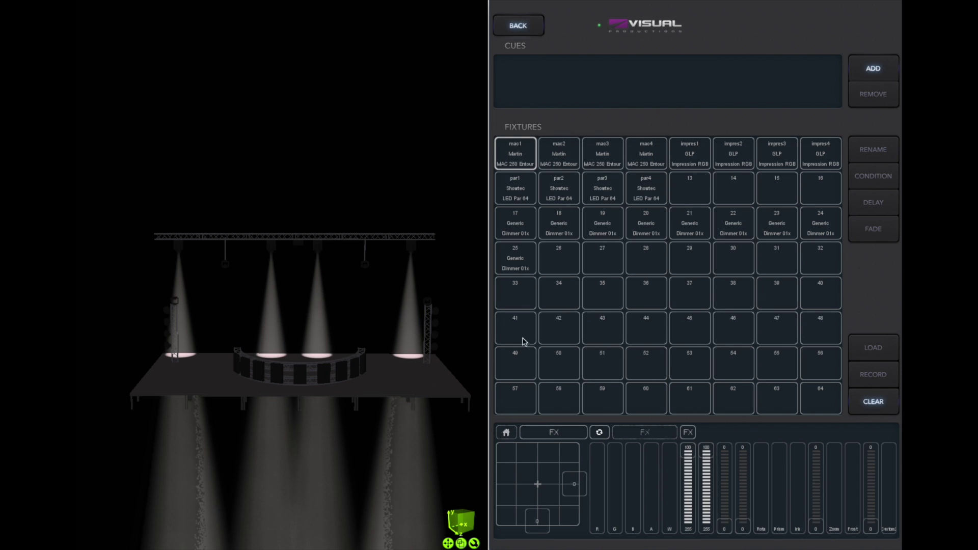
{"action": "left_click_drag", "start_coordinate": [573, 483], "coordinate": [574, 472]}
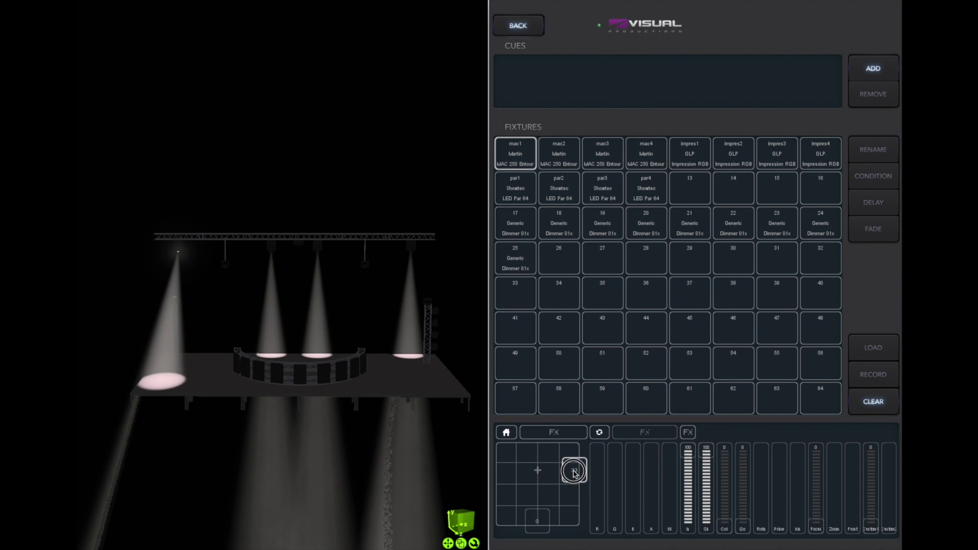
{"action": "left_click", "coordinate": [873, 71]}
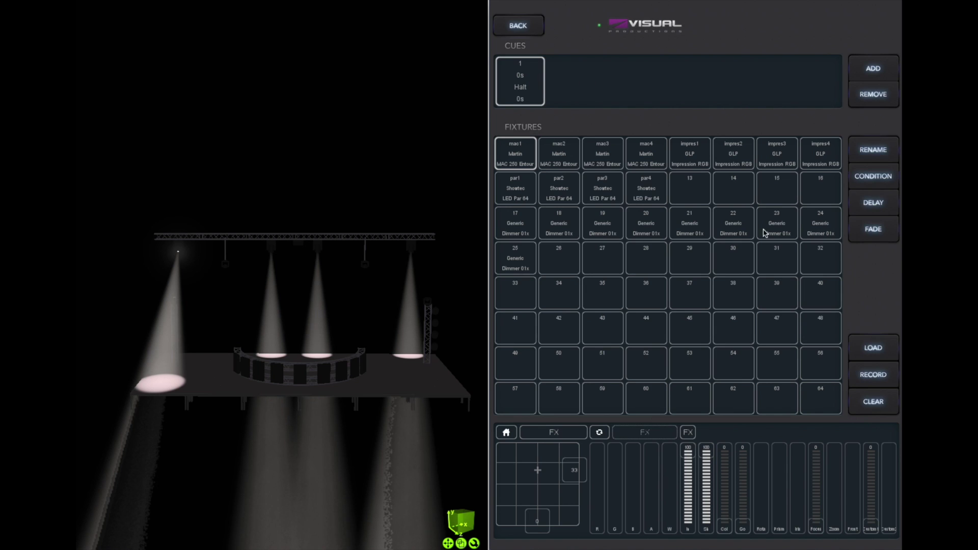
{"action": "left_click", "coordinate": [862, 372]}
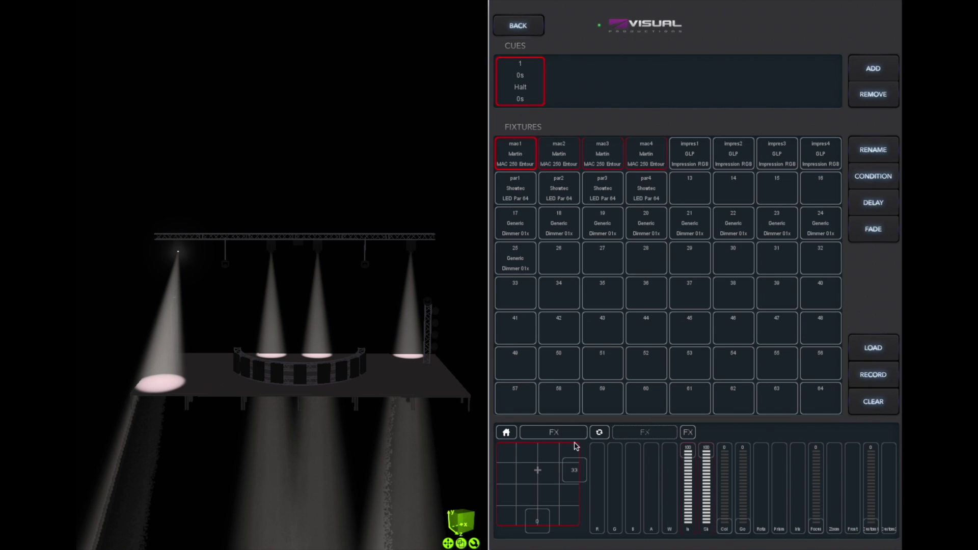
Return mac1 to its home position, tilt mac2 to about 35 and record the look as cue 2
{"action": "left_click", "coordinate": [506, 432]}
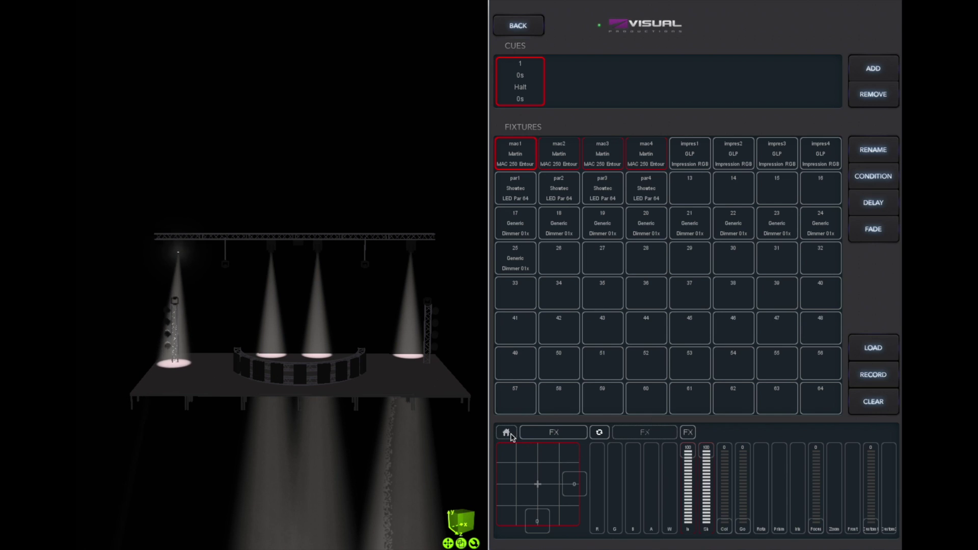
{"action": "left_click", "coordinate": [533, 158]}
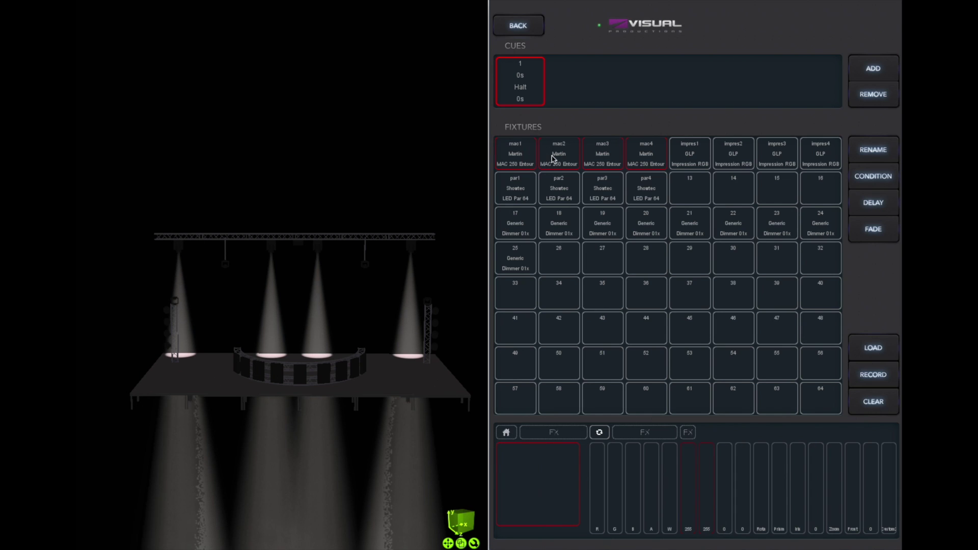
{"action": "left_click", "coordinate": [554, 159]}
{"action": "left_click_drag", "start_coordinate": [579, 482], "coordinate": [579, 473]}
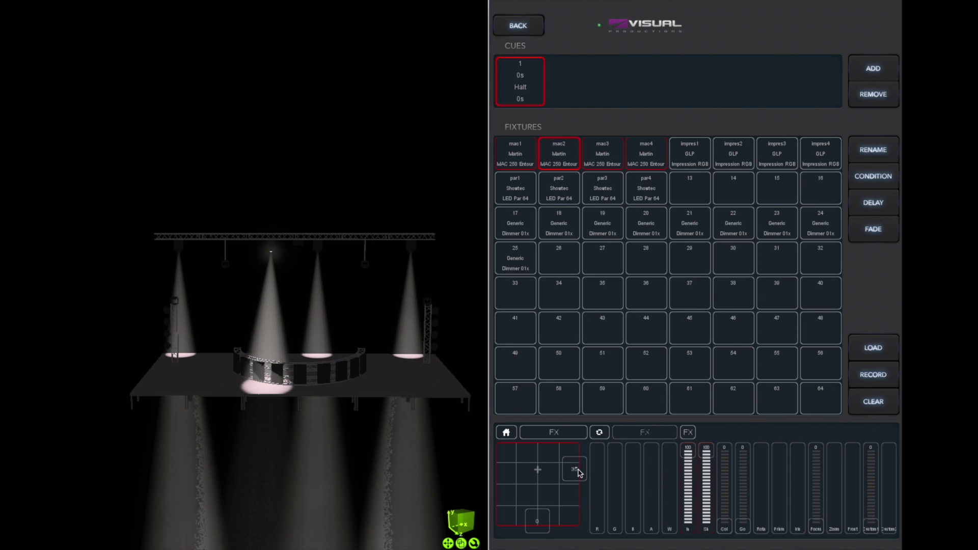
{"action": "left_click", "coordinate": [871, 69]}
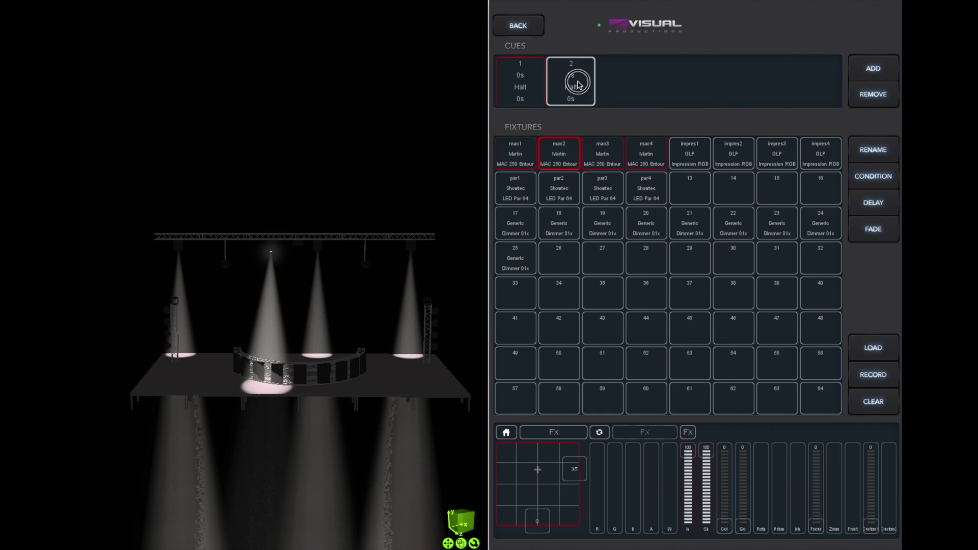
{"action": "left_click", "coordinate": [860, 380]}
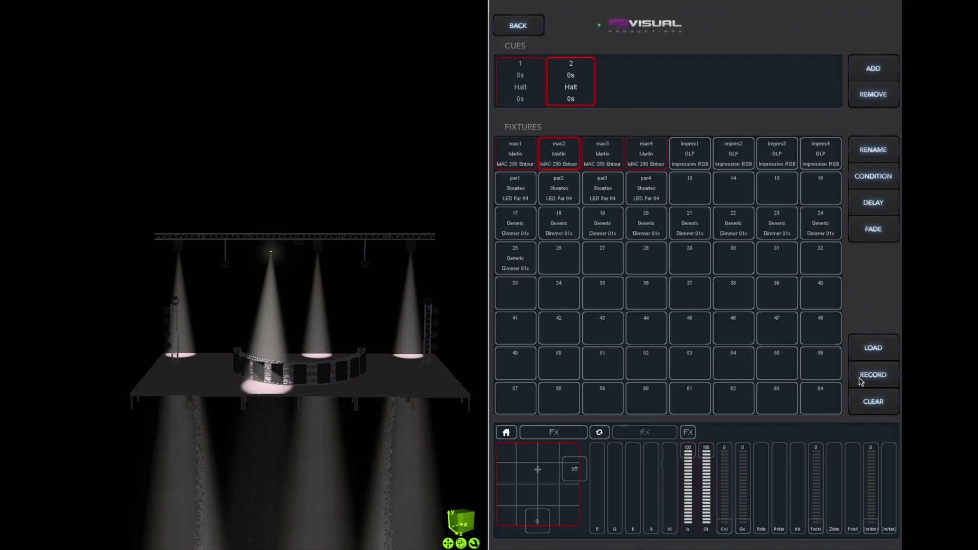
Return mac2 to its home position, tilt mac3 to about 35 and record the look as cue 3
{"action": "left_click", "coordinate": [506, 432]}
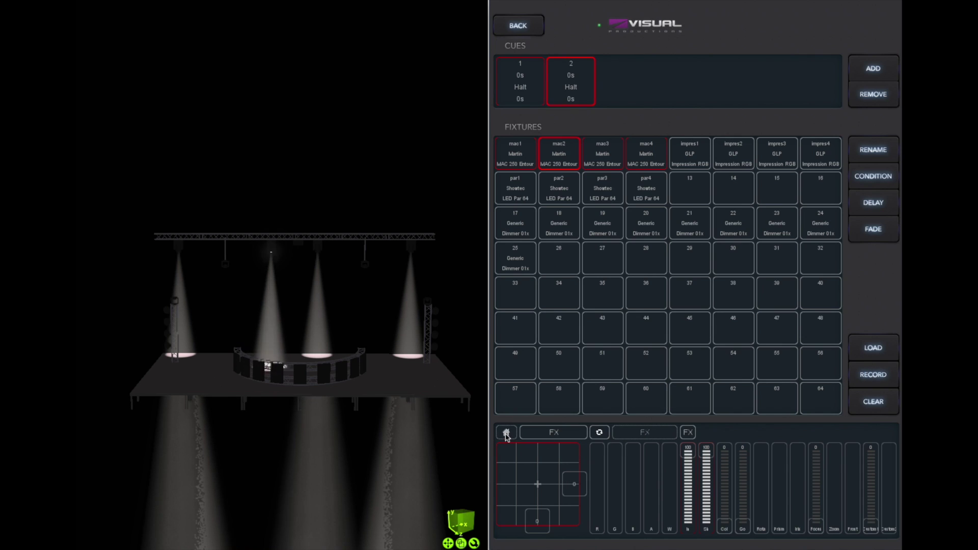
{"action": "left_click", "coordinate": [593, 159]}
{"action": "left_click_drag", "start_coordinate": [581, 483], "coordinate": [581, 473]}
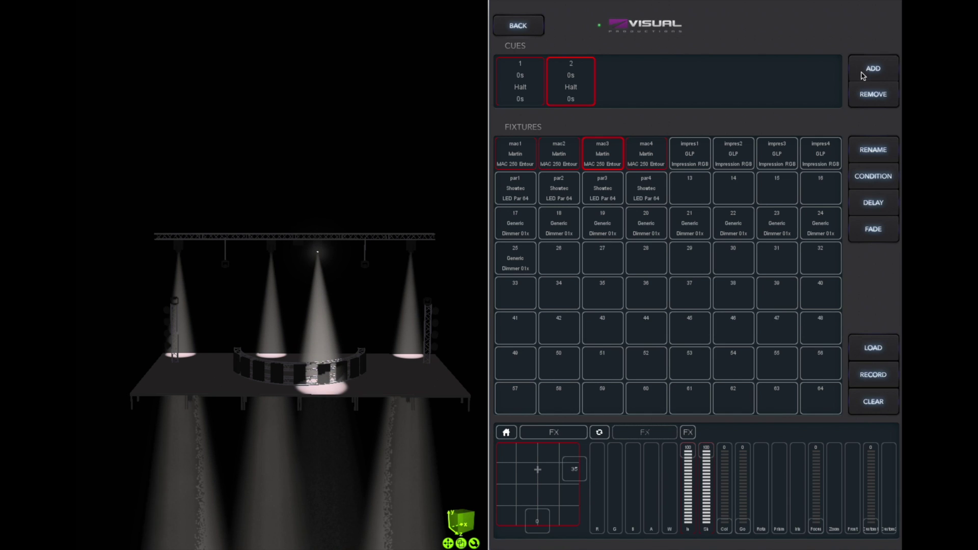
{"action": "left_click", "coordinate": [616, 89]}
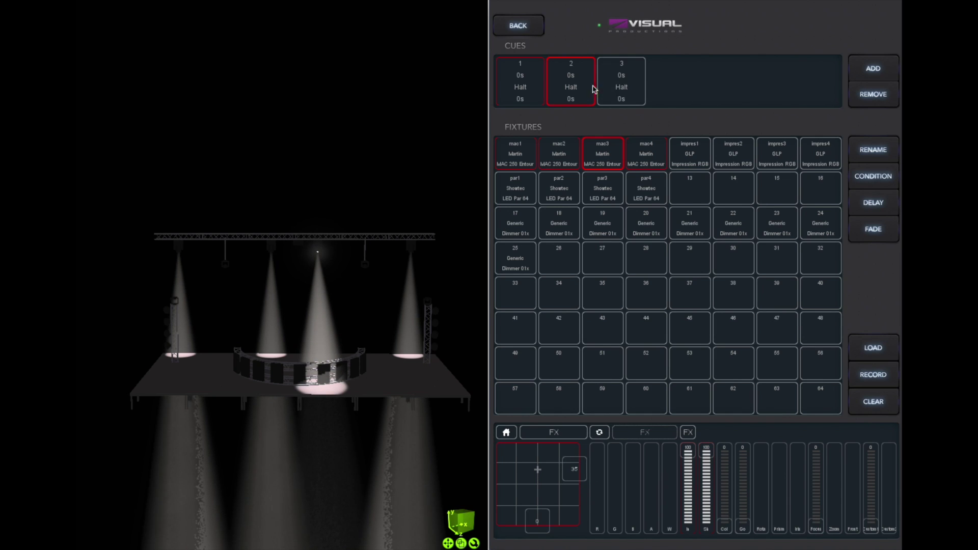
{"action": "left_click", "coordinate": [628, 91]}
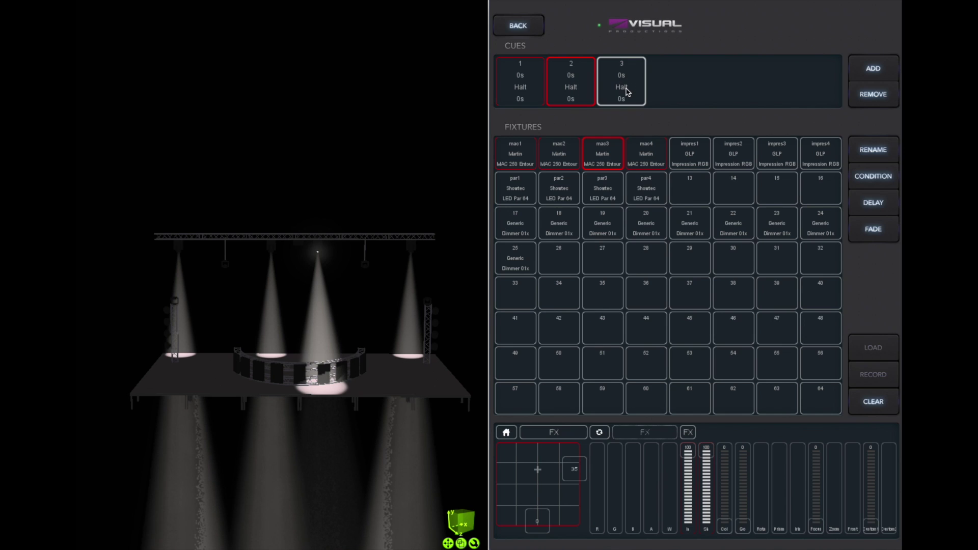
{"action": "left_click", "coordinate": [882, 385]}
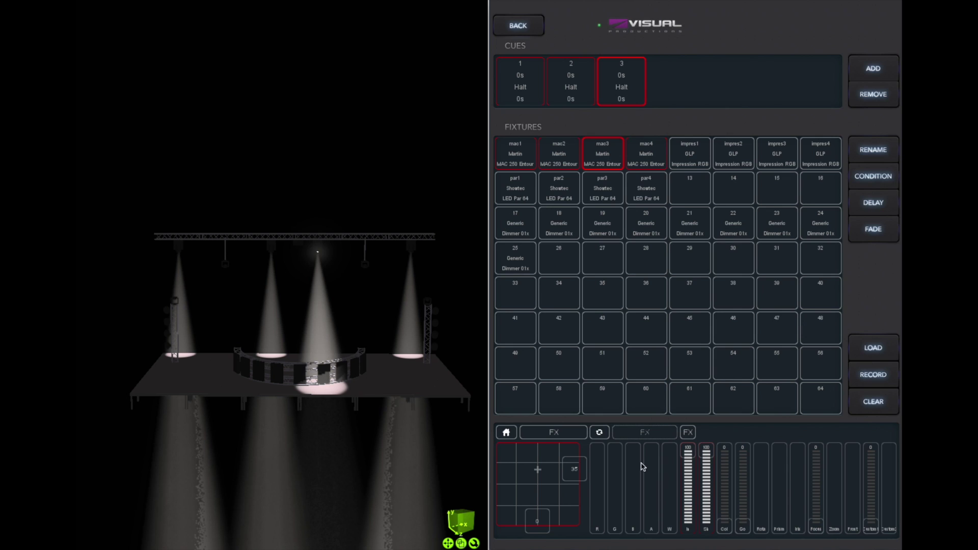
Return mac3 to its home position, tilt mac4 to about 35 and record the look as cue 4
{"action": "left_click", "coordinate": [506, 433]}
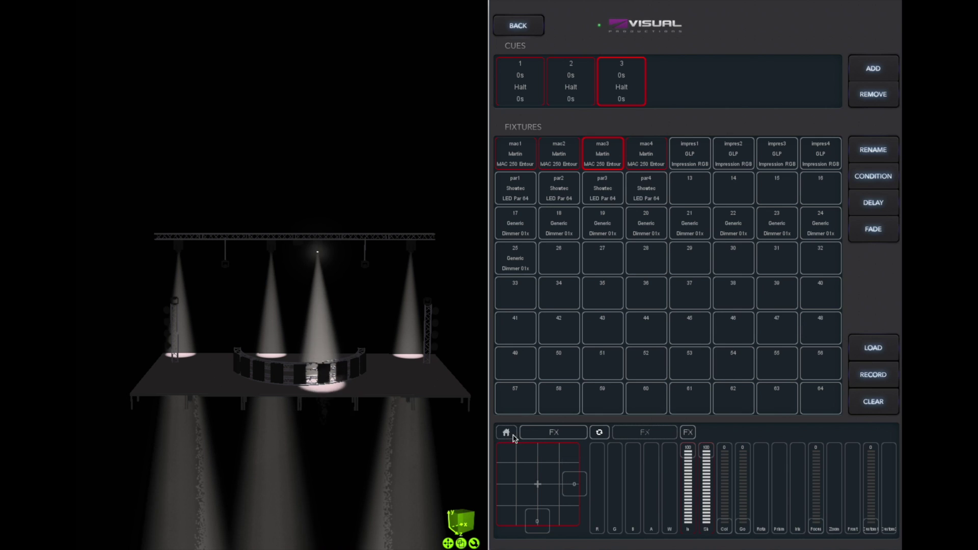
{"action": "left_click", "coordinate": [652, 156]}
{"action": "left_click_drag", "start_coordinate": [580, 484], "coordinate": [585, 471]}
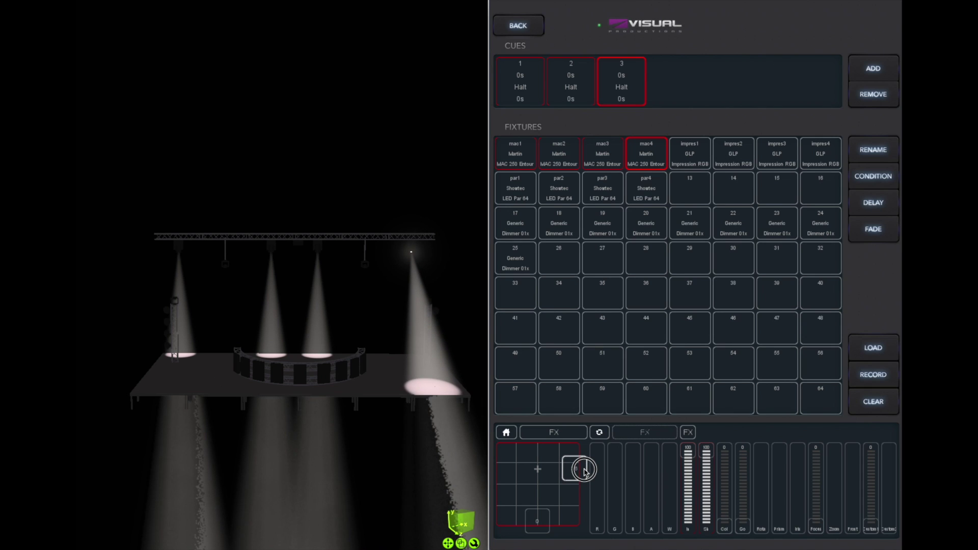
{"action": "left_click_drag", "start_coordinate": [585, 470], "coordinate": [586, 472]}
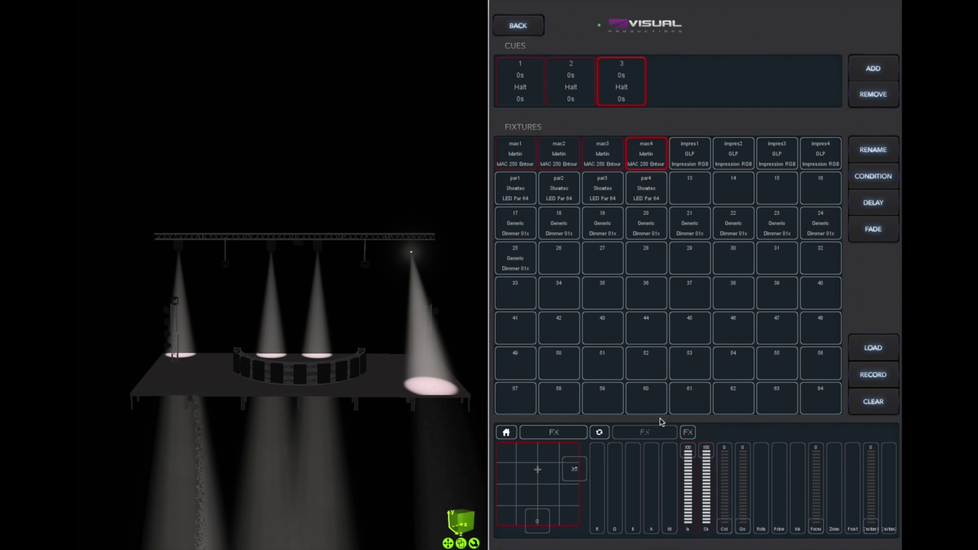
{"action": "left_click", "coordinate": [861, 68]}
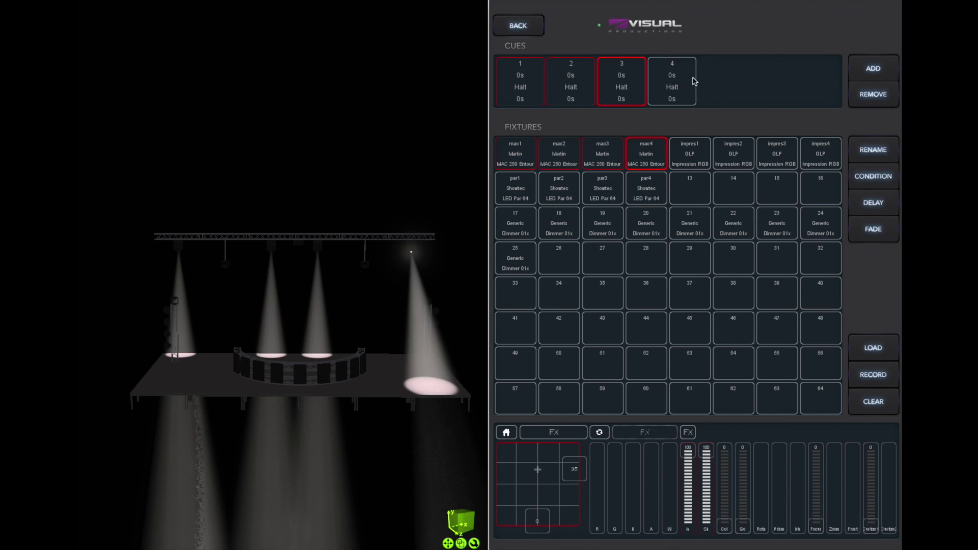
{"action": "left_click", "coordinate": [872, 377]}
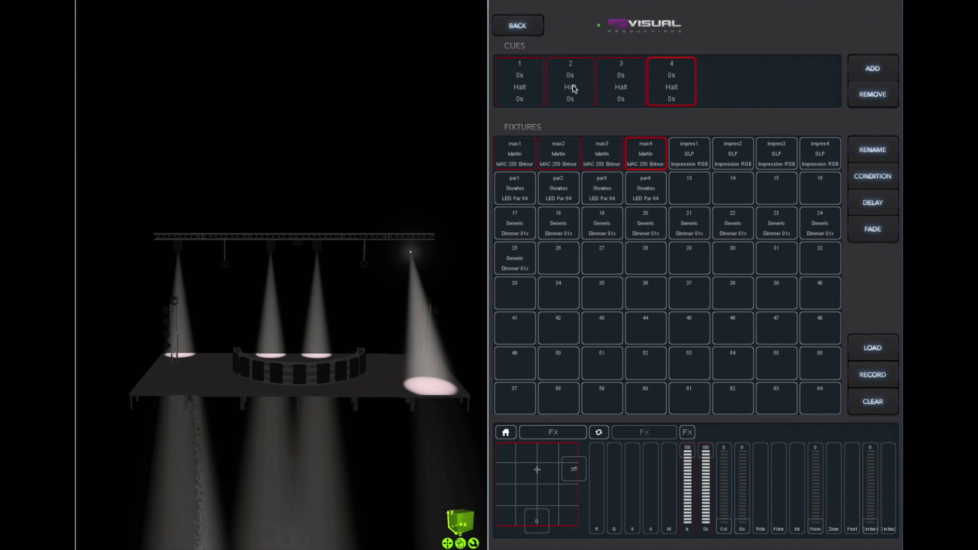
Set all four tilt cues to the Follow condition with a 0.5 s delay and a 0.3 s fade
{"action": "left_click", "coordinate": [548, 90]}
{"action": "key", "text": "shift+Right"}
{"action": "key", "text": "shift+Right"}
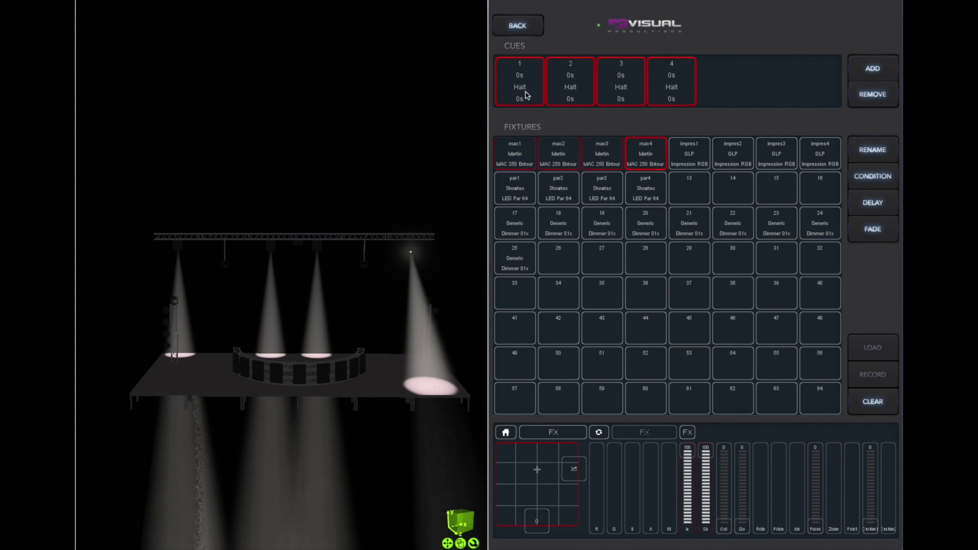
{"action": "left_click", "coordinate": [890, 178]}
{"action": "left_click", "coordinate": [881, 203]}
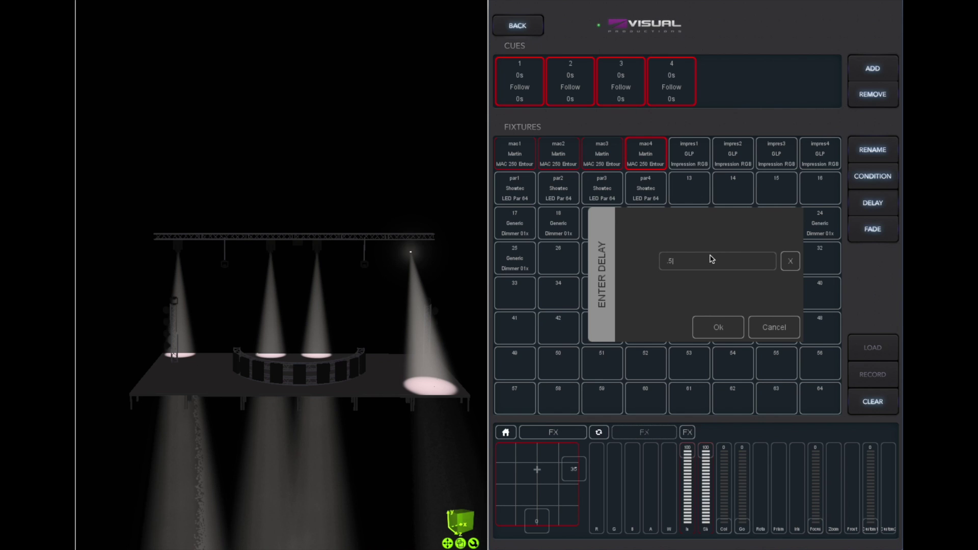
{"action": "key", "text": "Return"}
{"action": "left_click", "coordinate": [868, 232]}
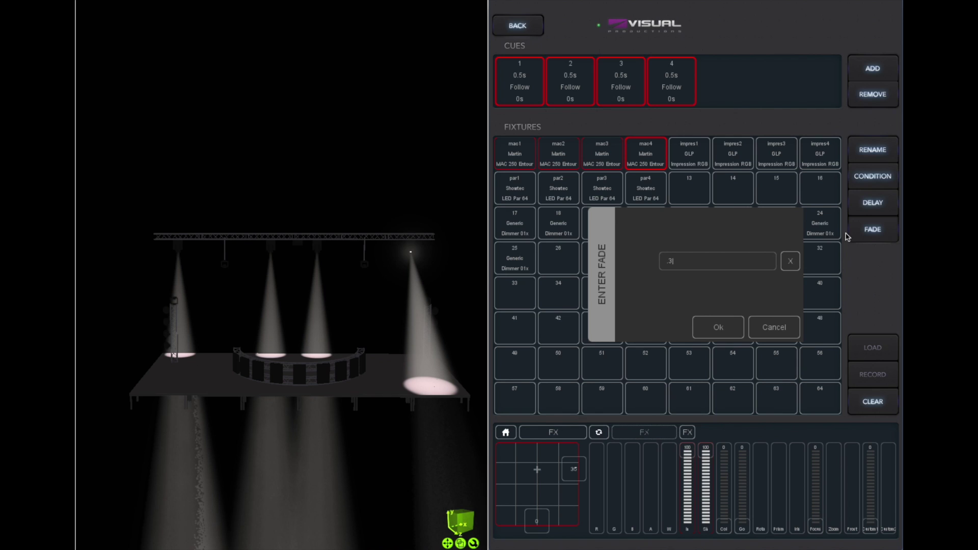
{"action": "key", "text": "Return"}
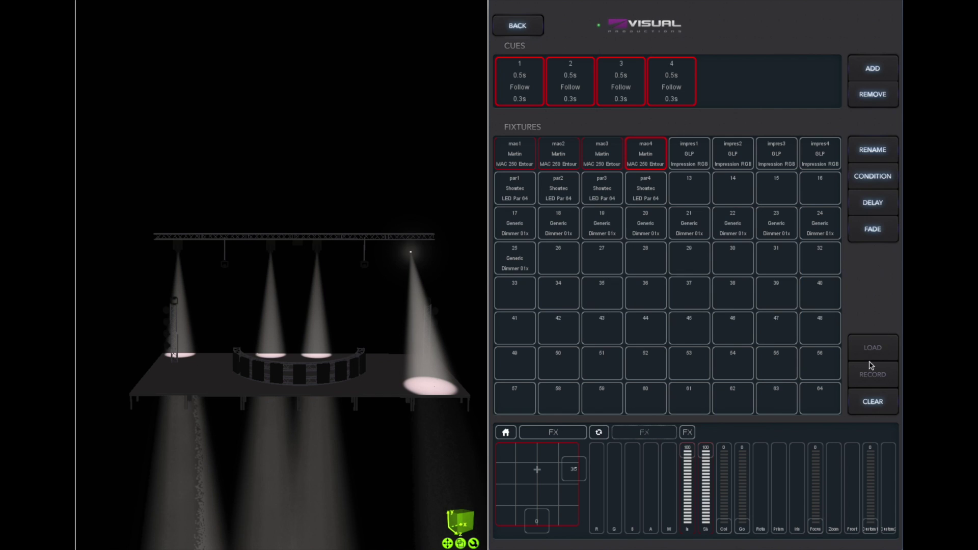
Clear the loaded look, leave the editor and start playback 18
{"action": "left_click", "coordinate": [873, 411]}
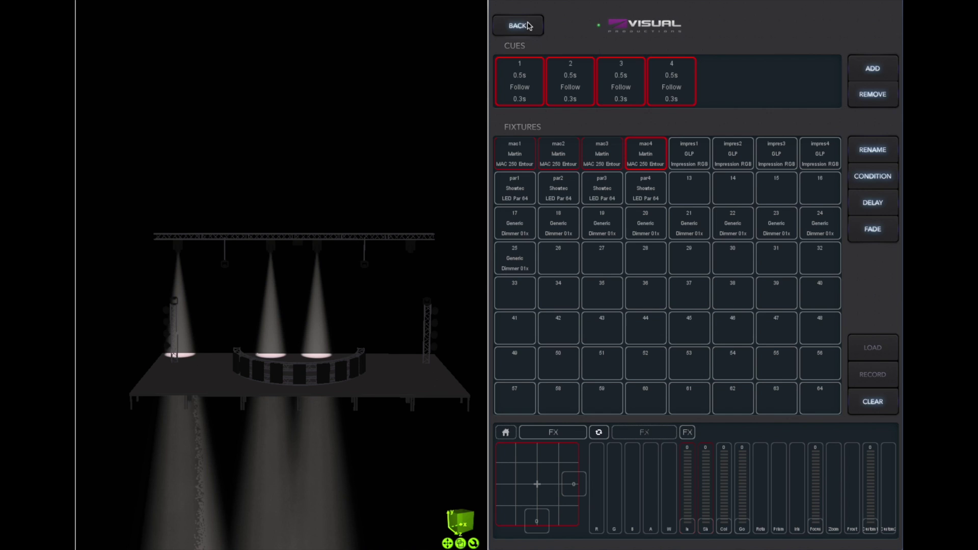
{"action": "left_click", "coordinate": [518, 25]}
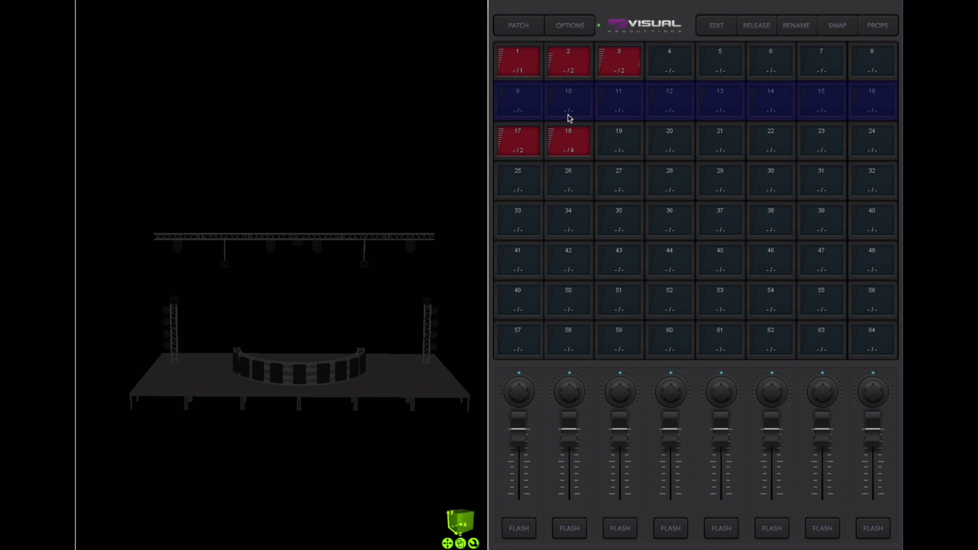
{"action": "left_click", "coordinate": [569, 145]}
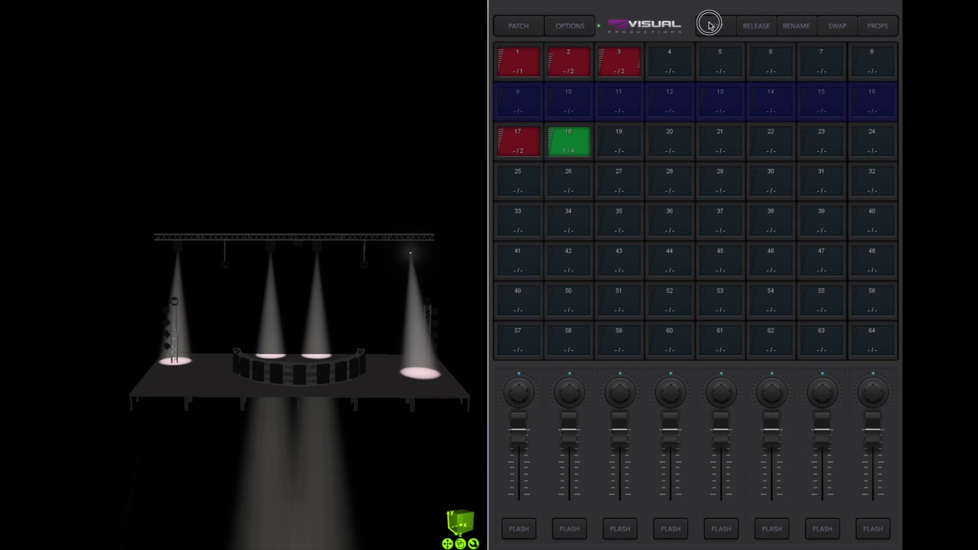
Open empty playback 19 for editing and raise intensity and shutter to 100 for mac1 to mac4
{"action": "left_click", "coordinate": [609, 146]}
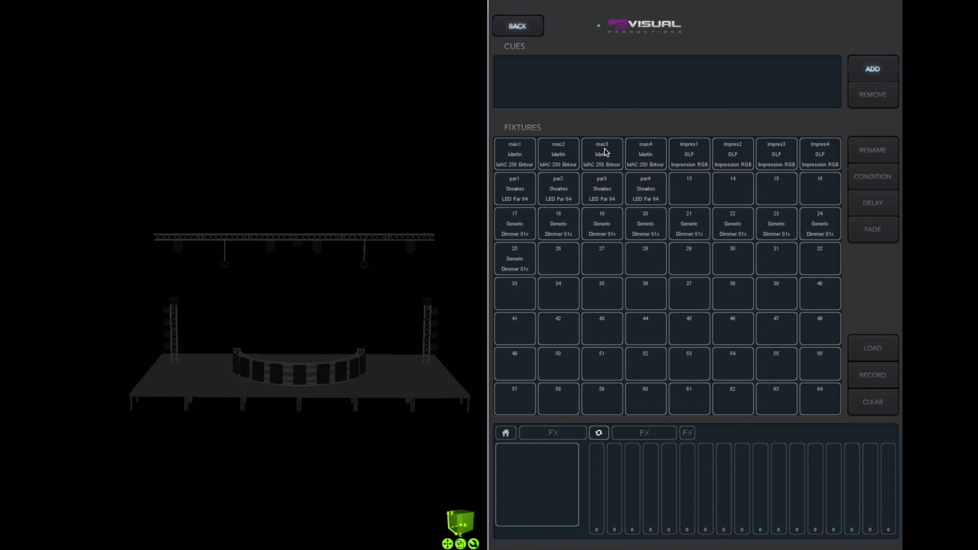
{"action": "left_click_drag", "start_coordinate": [517, 161], "coordinate": [638, 166]}
{"action": "left_click_drag", "start_coordinate": [688, 476], "coordinate": [708, 423]}
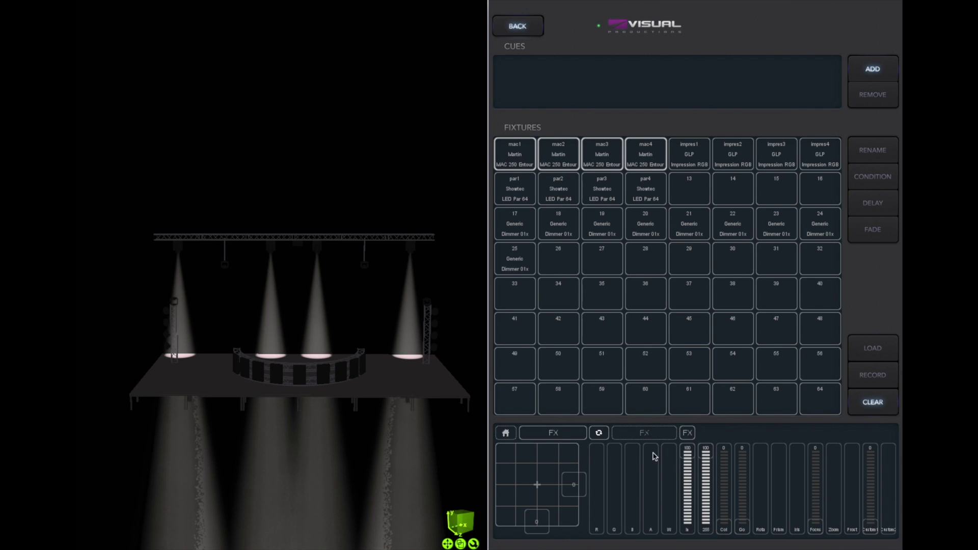
Apply a Circle position FX to mac1 to mac4 with size 12 and speed slightly above 0
{"action": "left_click", "coordinate": [570, 434]}
{"action": "left_click", "coordinate": [668, 239]}
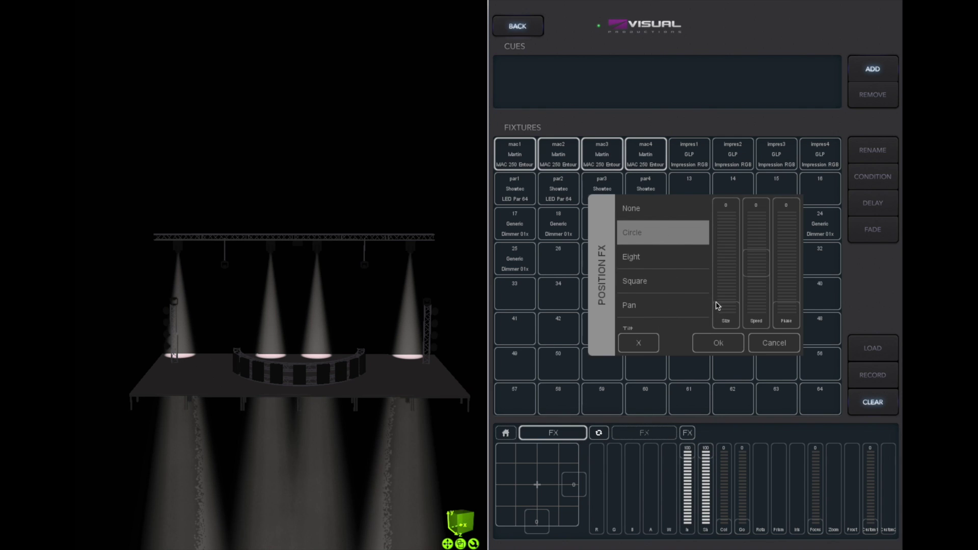
{"action": "left_click_drag", "start_coordinate": [718, 306], "coordinate": [758, 256]}
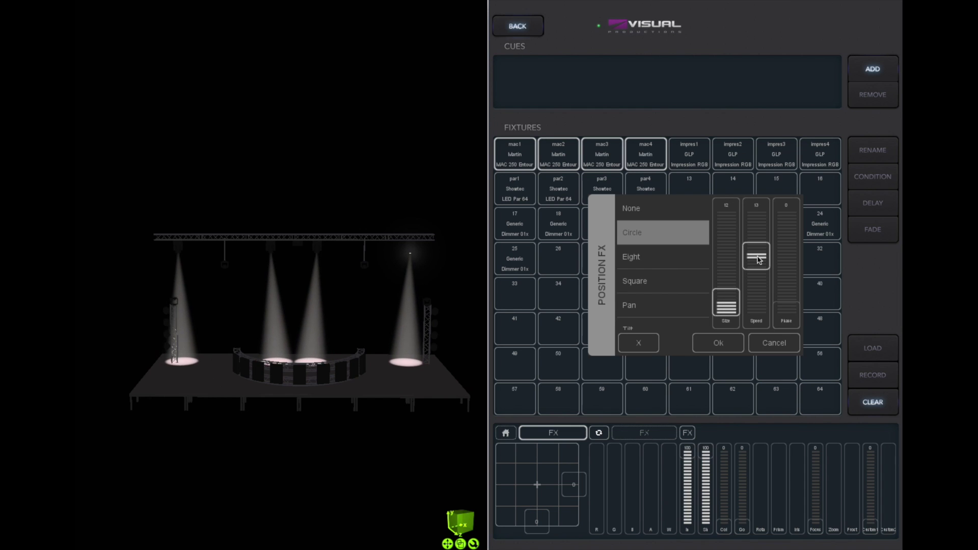
{"action": "left_click", "coordinate": [730, 343]}
Record the circle look as the first cue of playback 19 and return to the playback overview
{"action": "left_click", "coordinate": [873, 69]}
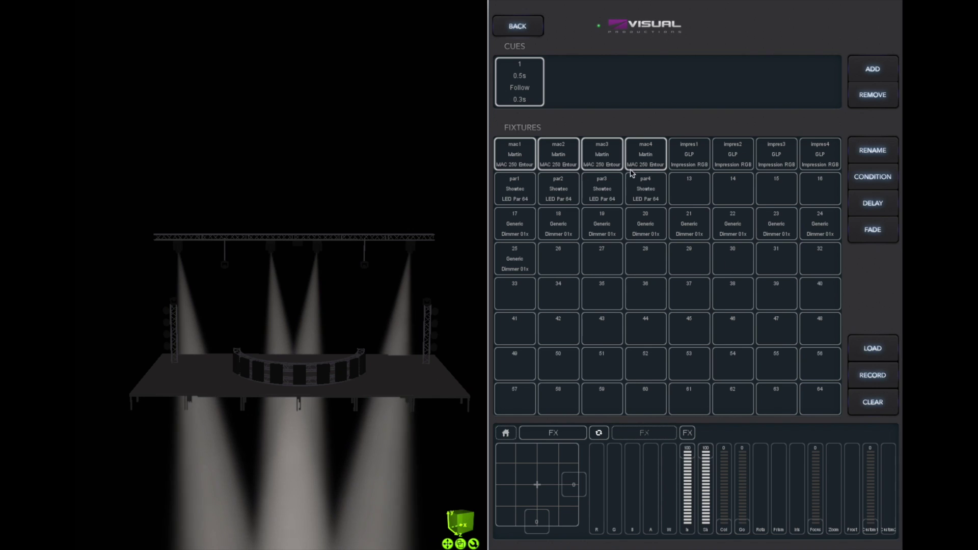
{"action": "left_click", "coordinate": [525, 84]}
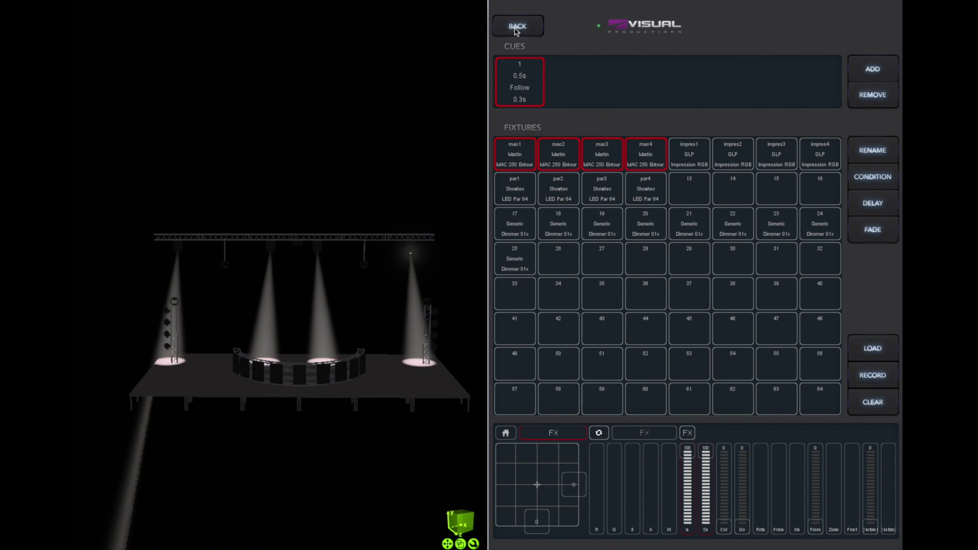
{"action": "left_click", "coordinate": [516, 30]}
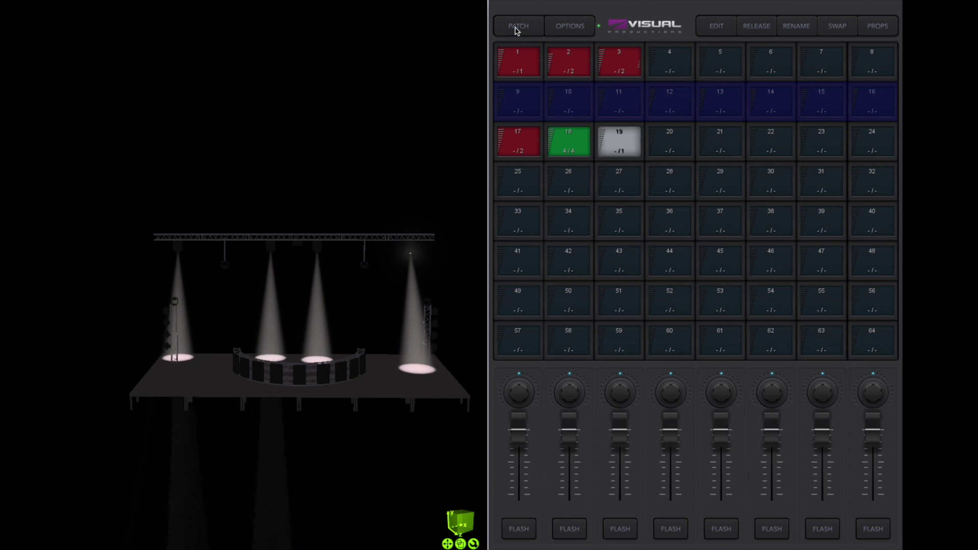
Start playback 19 and assign the faders to the row of playbacks 17 to 24
{"action": "left_click", "coordinate": [620, 153]}
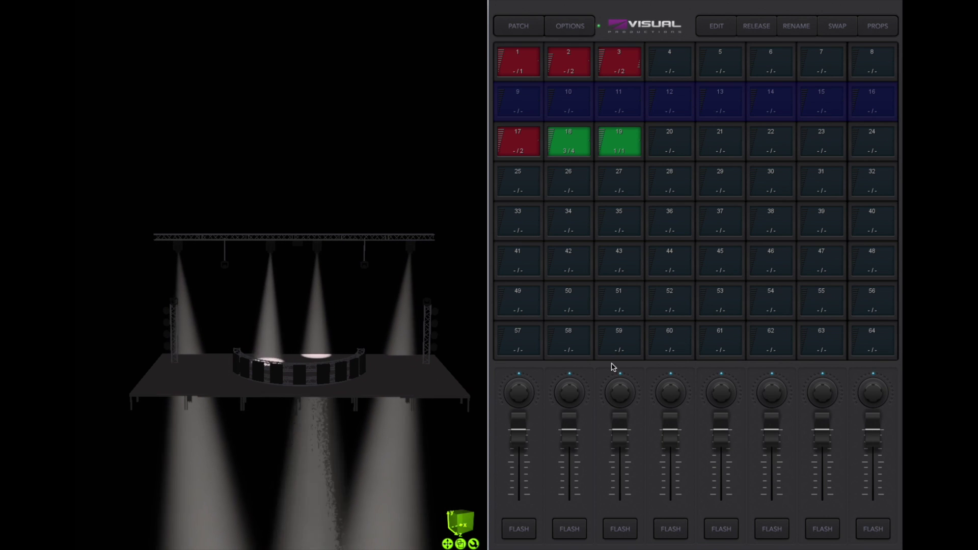
{"action": "scroll", "coordinate": [637, 183], "scroll_direction": "down", "scroll_amount": 1}
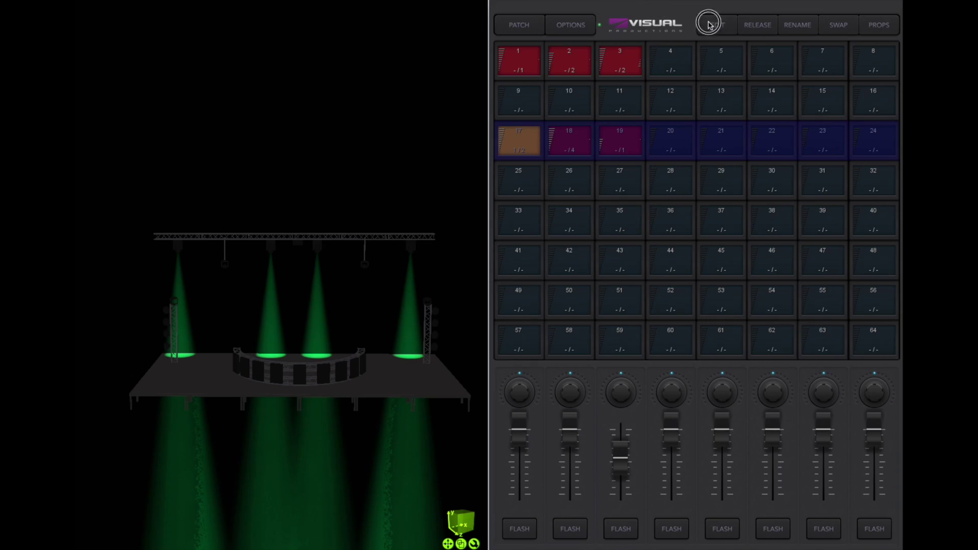
Load cue 1 of playback 17, set the colour of mac2 and mac3 to about 73 and re-record the cue
{"action": "left_click", "coordinate": [530, 139]}
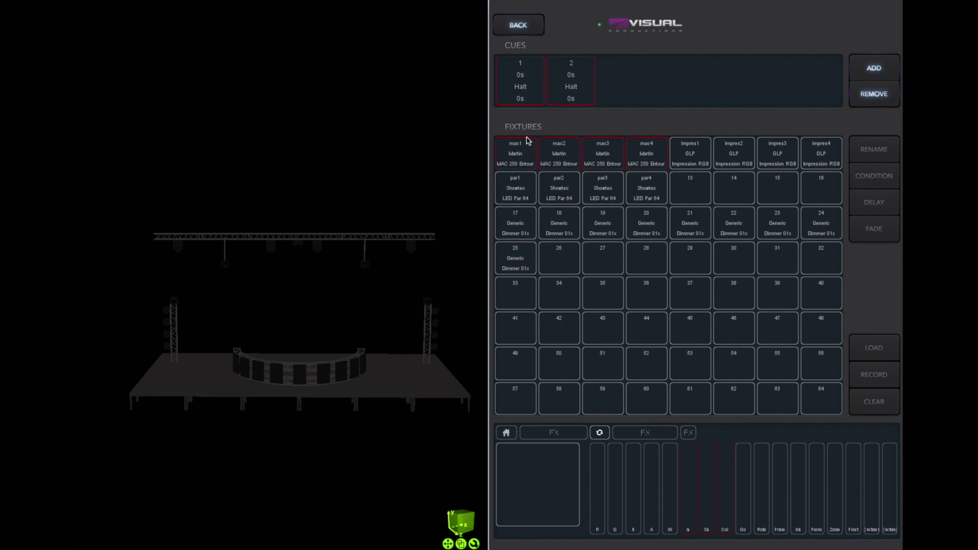
{"action": "left_click", "coordinate": [526, 82]}
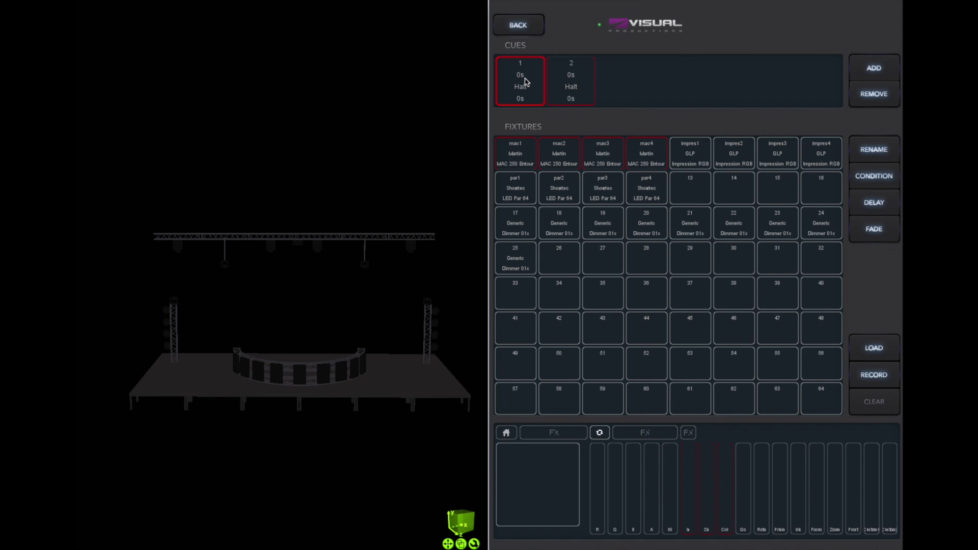
{"action": "left_click", "coordinate": [888, 357]}
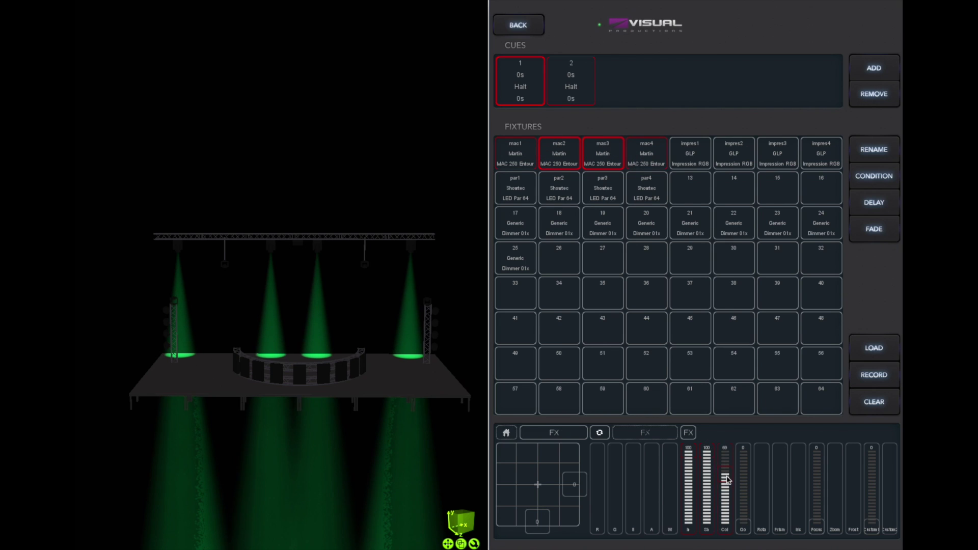
{"action": "left_click_drag", "start_coordinate": [728, 480], "coordinate": [730, 476]}
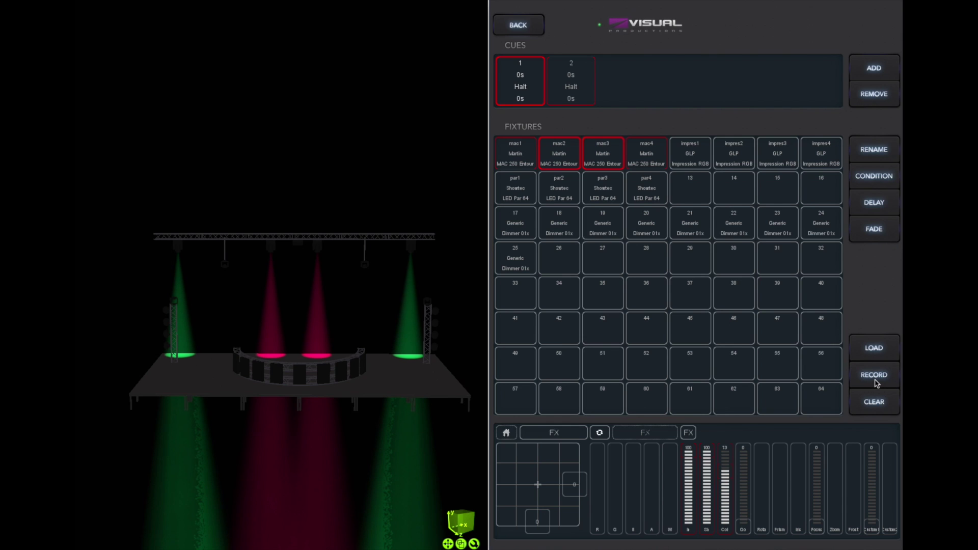
{"action": "left_click", "coordinate": [536, 32]}
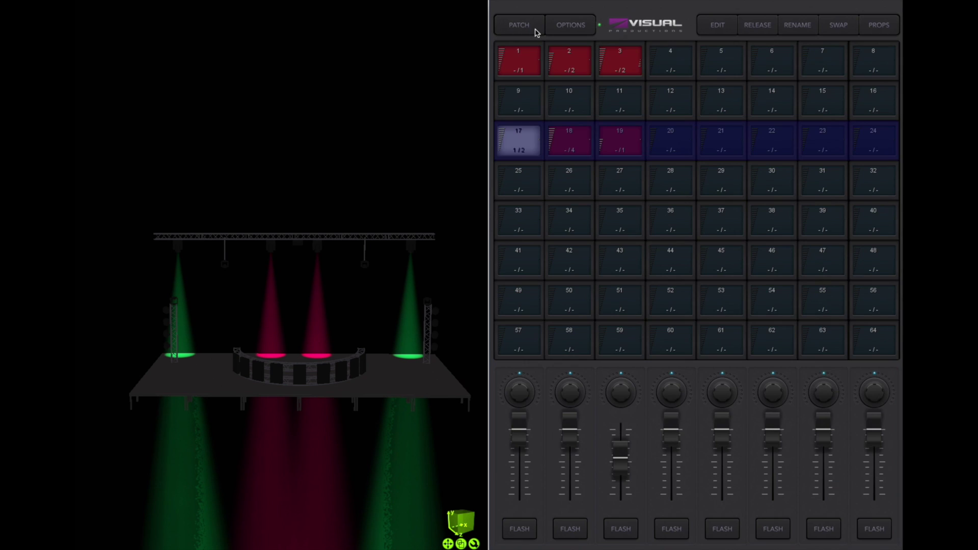